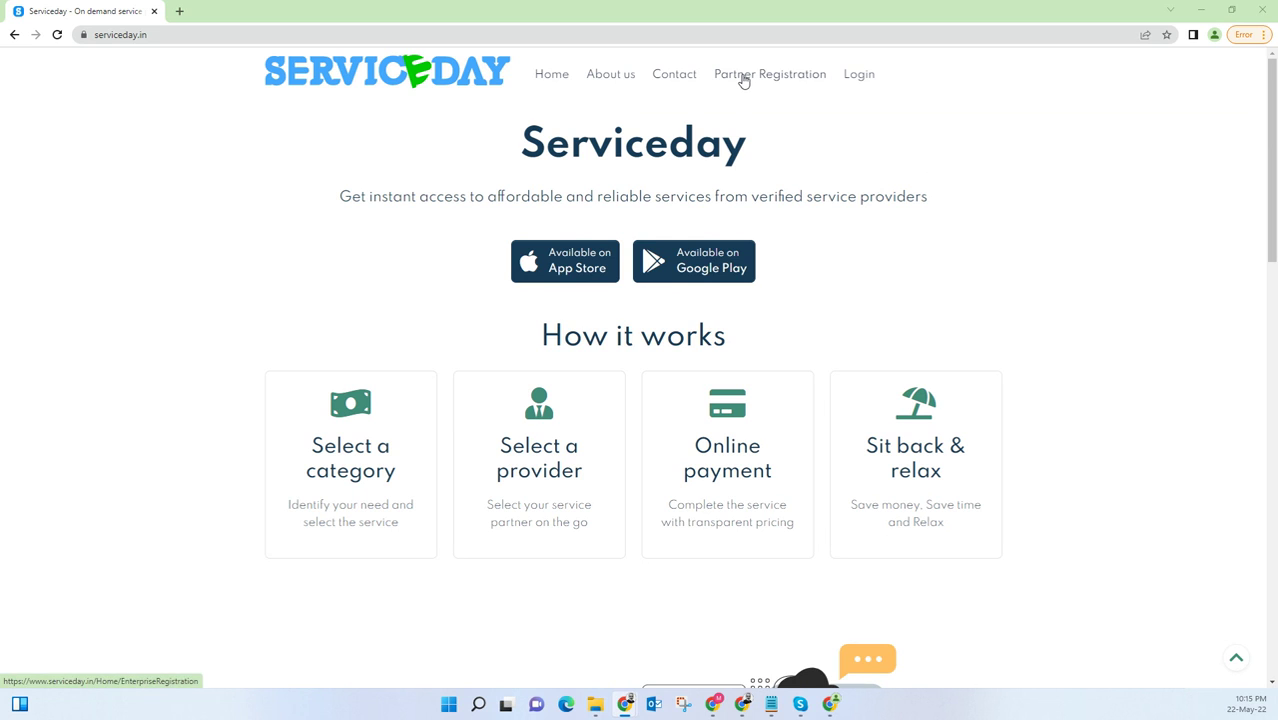
Open the Partner Registration form and allow the site to use your location.
{"action": "left_click", "coordinate": [743, 81]}
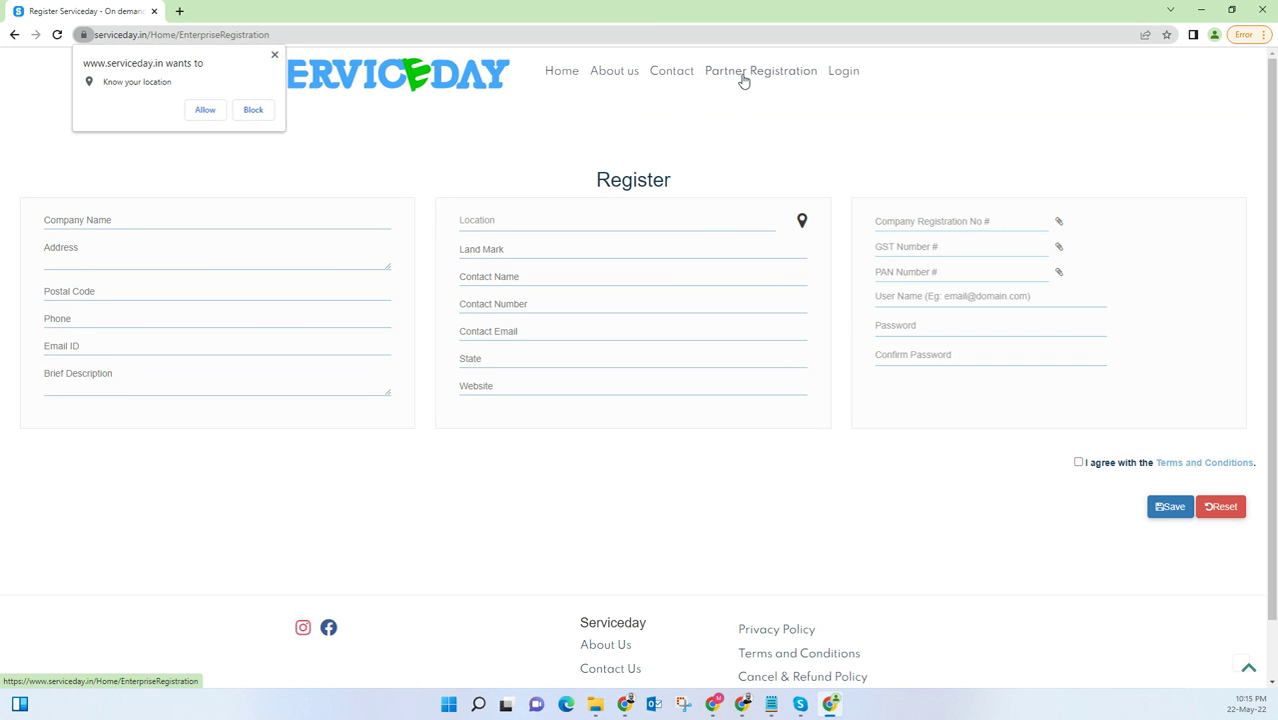
{"action": "left_click", "coordinate": [205, 111]}
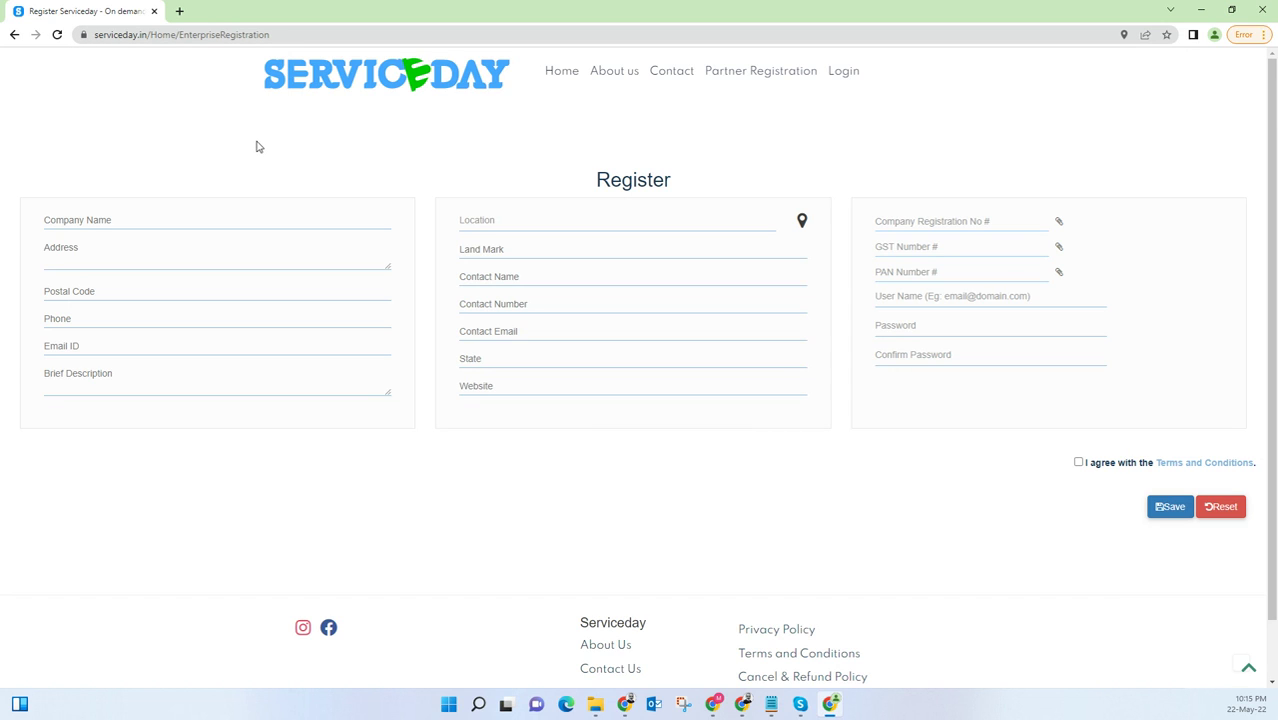
Enter the company name 'Service Company' and the company's street address in Kochi.
{"action": "left_click", "coordinate": [259, 223]}
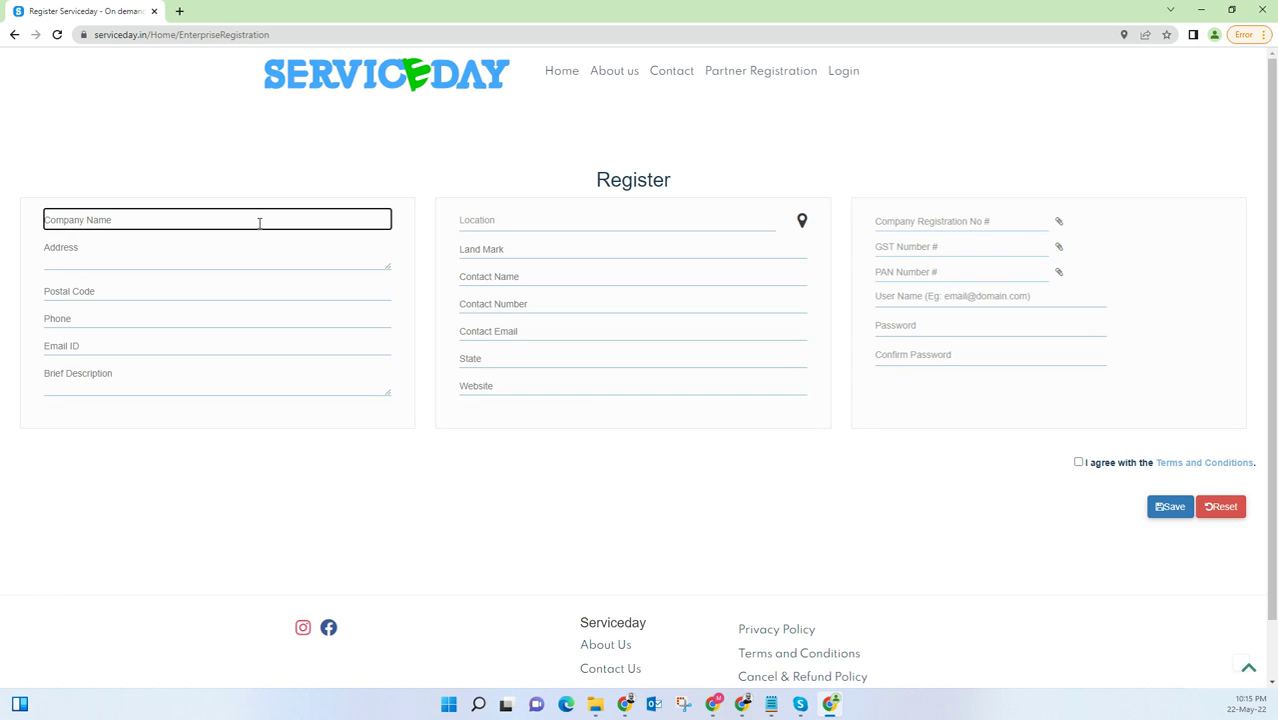
{"action": "type", "text": "Service Company"}
{"action": "left_click", "coordinate": [280, 260]}
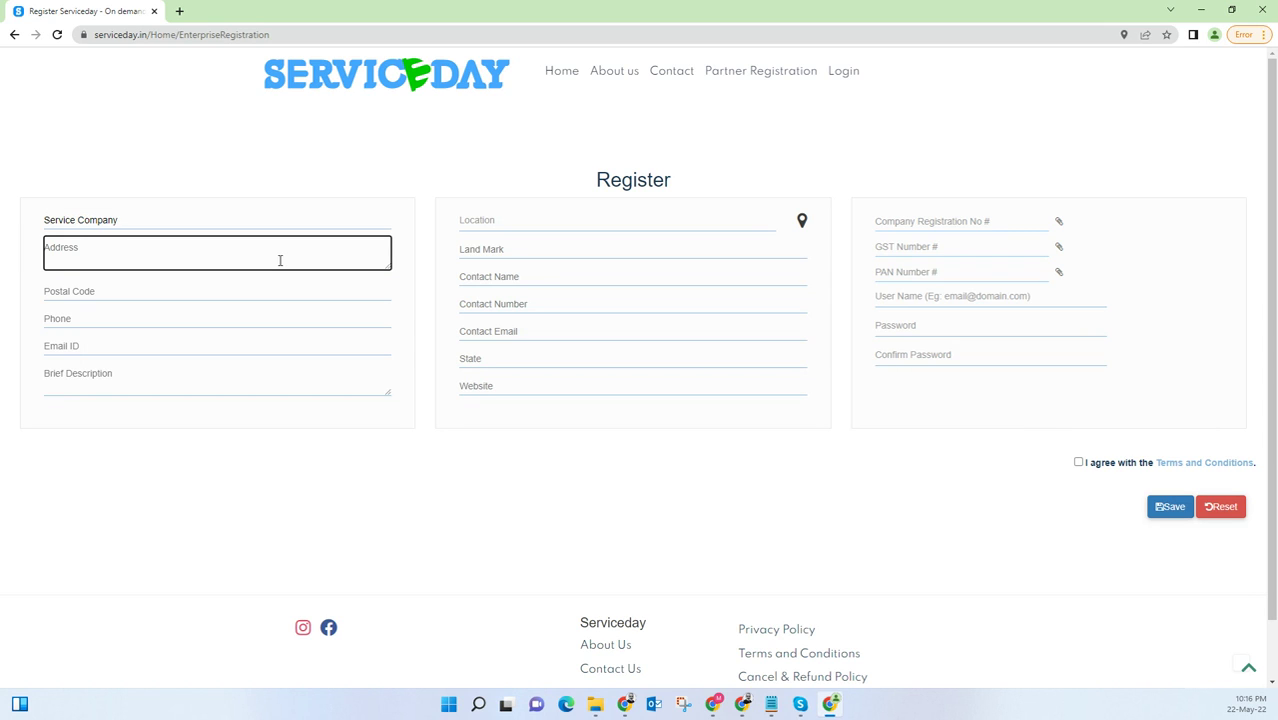
{"action": "type", "text": "Service Plaza, Kakkanad, Kochi"}
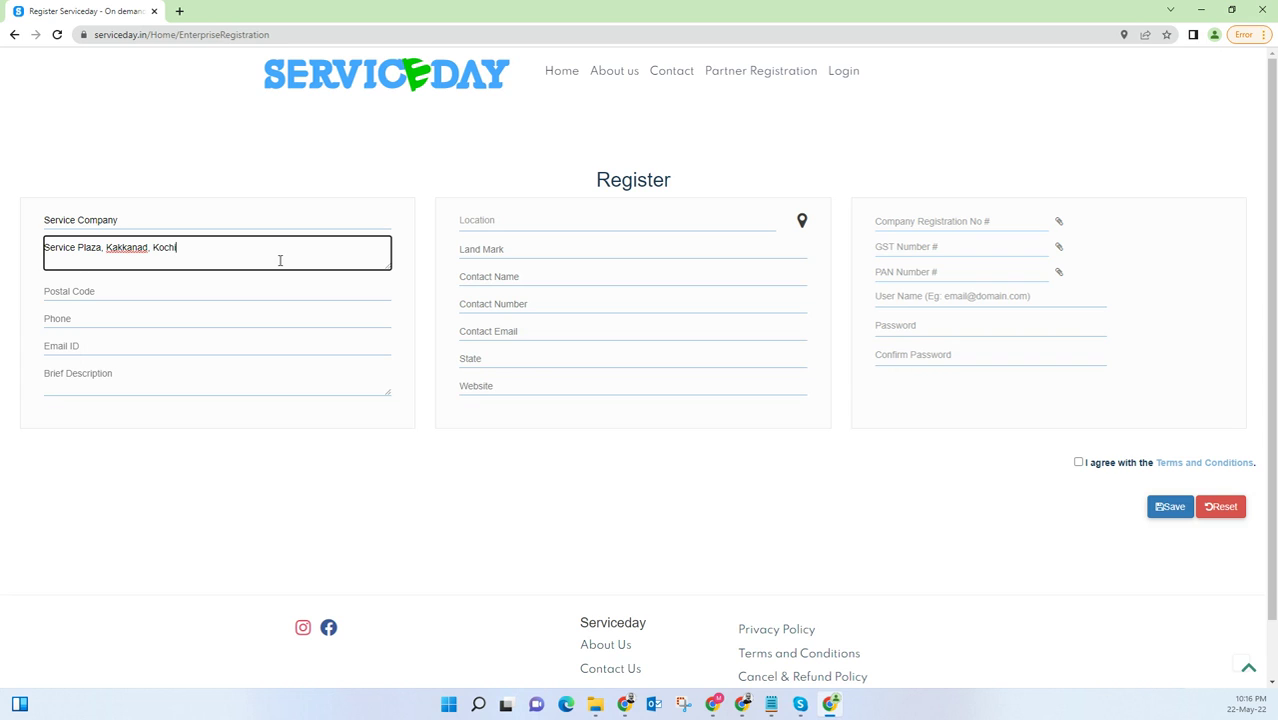
{"action": "left_click", "coordinate": [282, 293]}
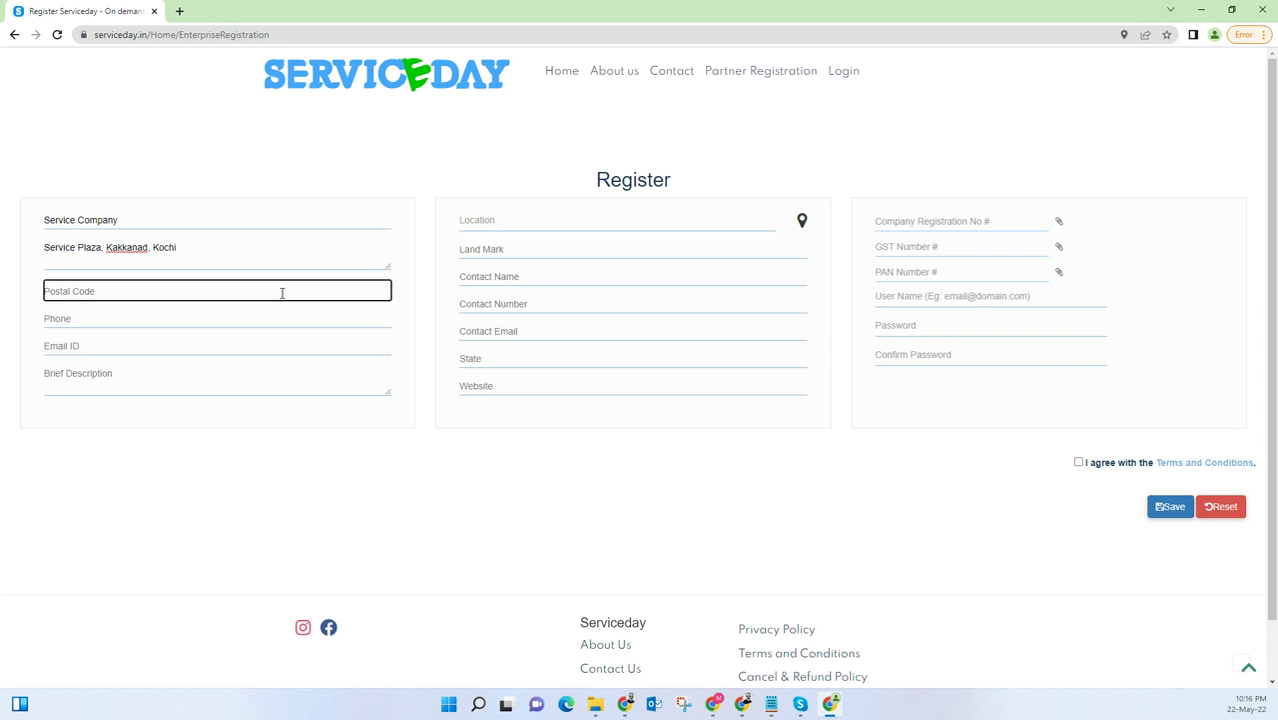
Fill in the company's postal code, phone number and e-mail address.
{"action": "type", "text": "682020"}
{"action": "left_click", "coordinate": [294, 320]}
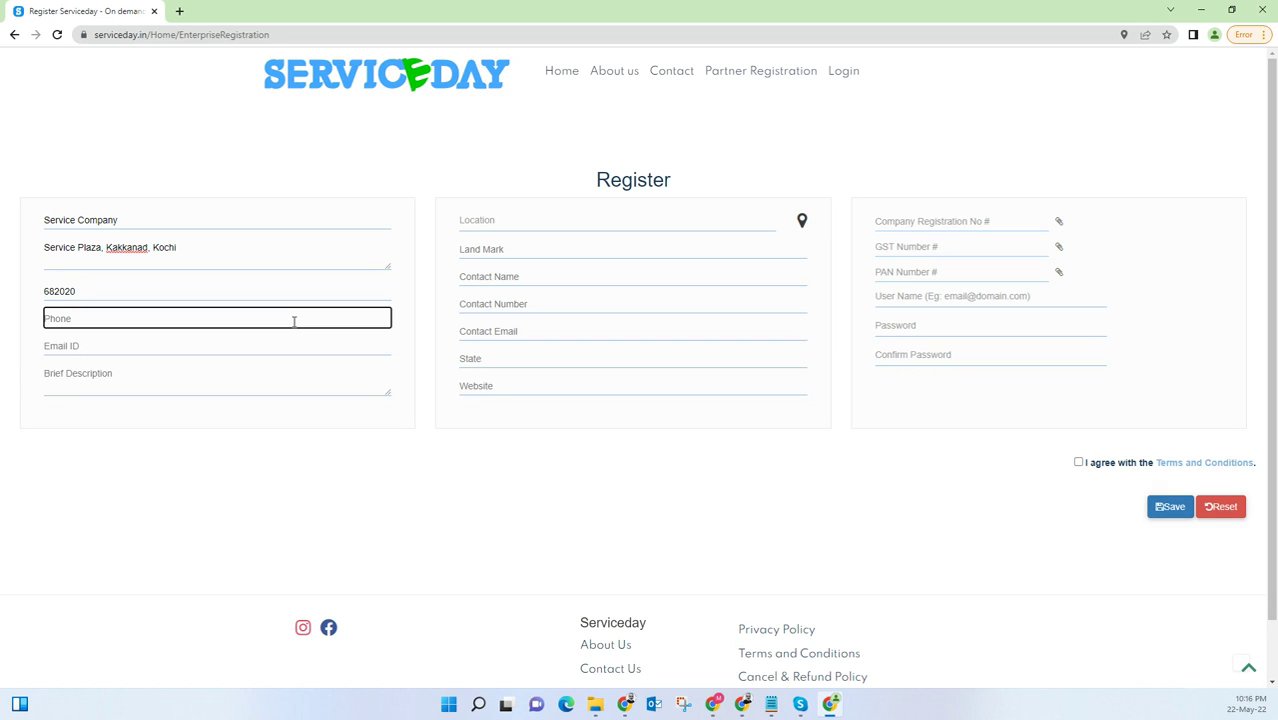
{"action": "type", "text": "812121212121"}
{"action": "left_click", "coordinate": [312, 349]}
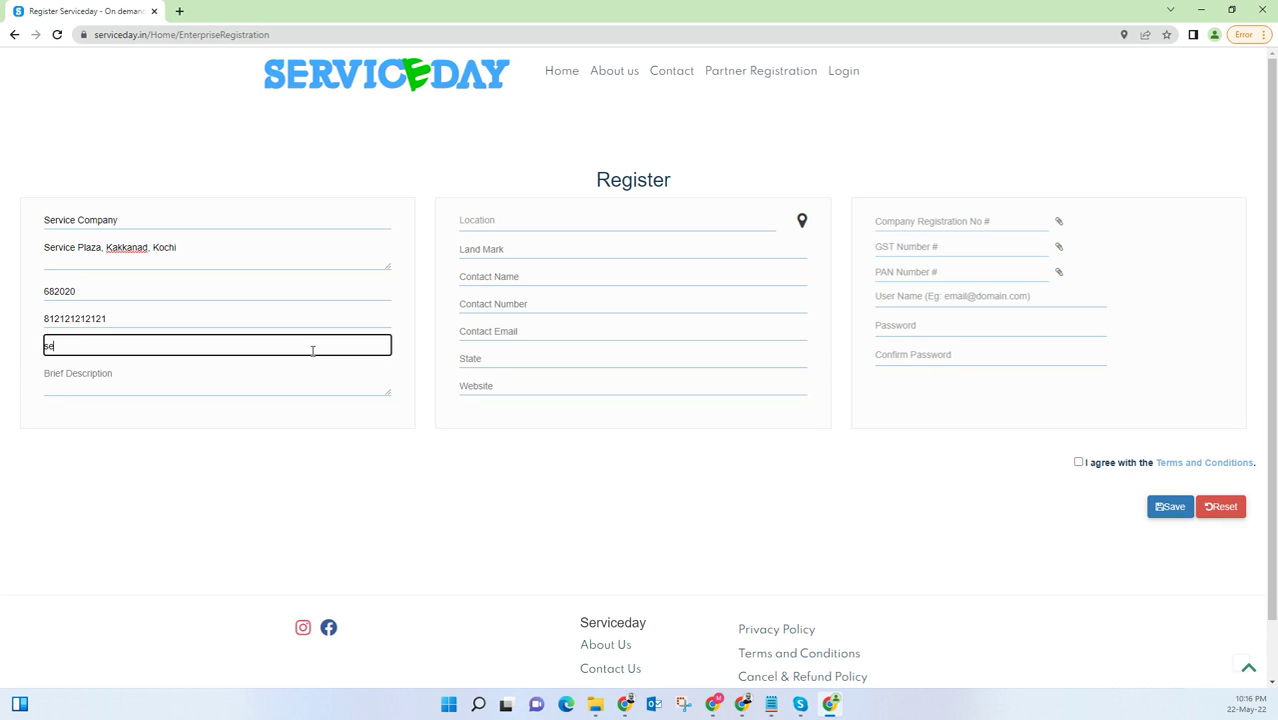
Enter the brief description 'Service provider based in Kochi', fixing typos along the way.
{"action": "left_click", "coordinate": [243, 380]}
{"action": "type", "text": "Sercic"}
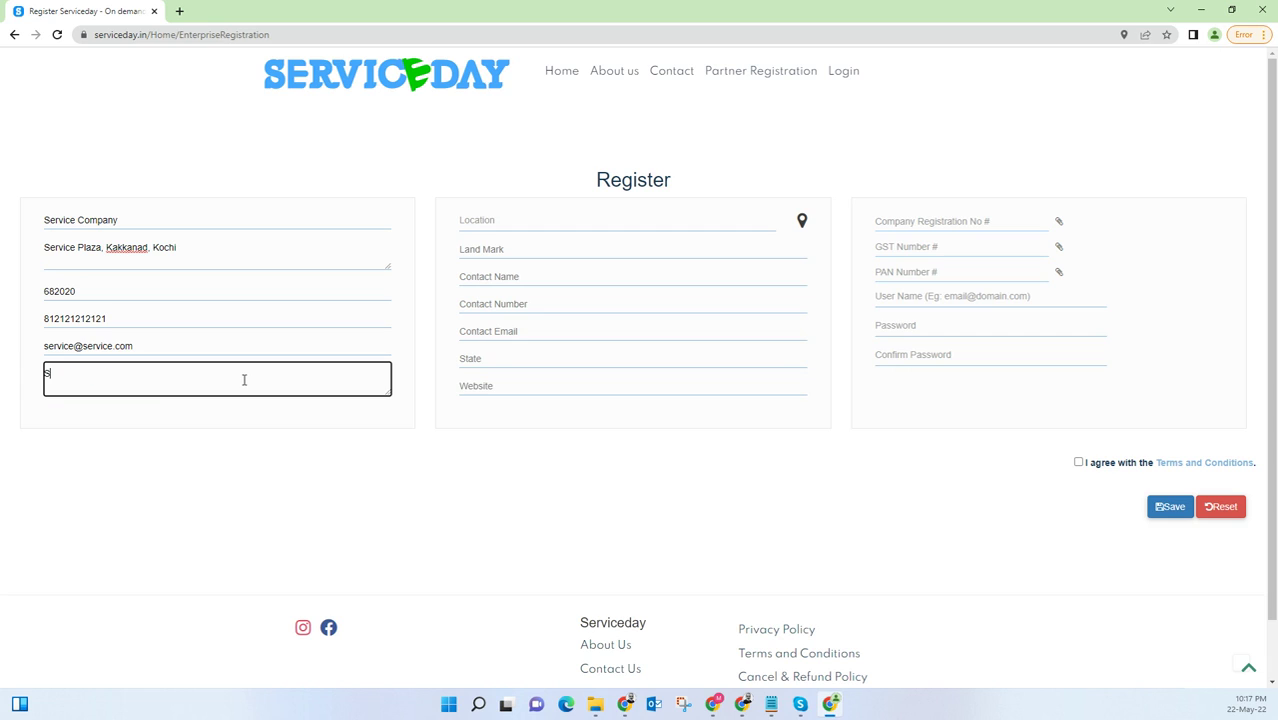
{"action": "key", "text": "BackSpace"}
{"action": "key", "text": "BackSpace"}
{"action": "key", "text": "BackSpace"}
{"action": "type", "text": "viceprovider"}
{"action": "left_click", "coordinate": [77, 375]}
{"action": "type", "text": "based in Kochi"}
{"action": "left_click", "coordinate": [113, 345]}
{"action": "left_click", "coordinate": [522, 222]}
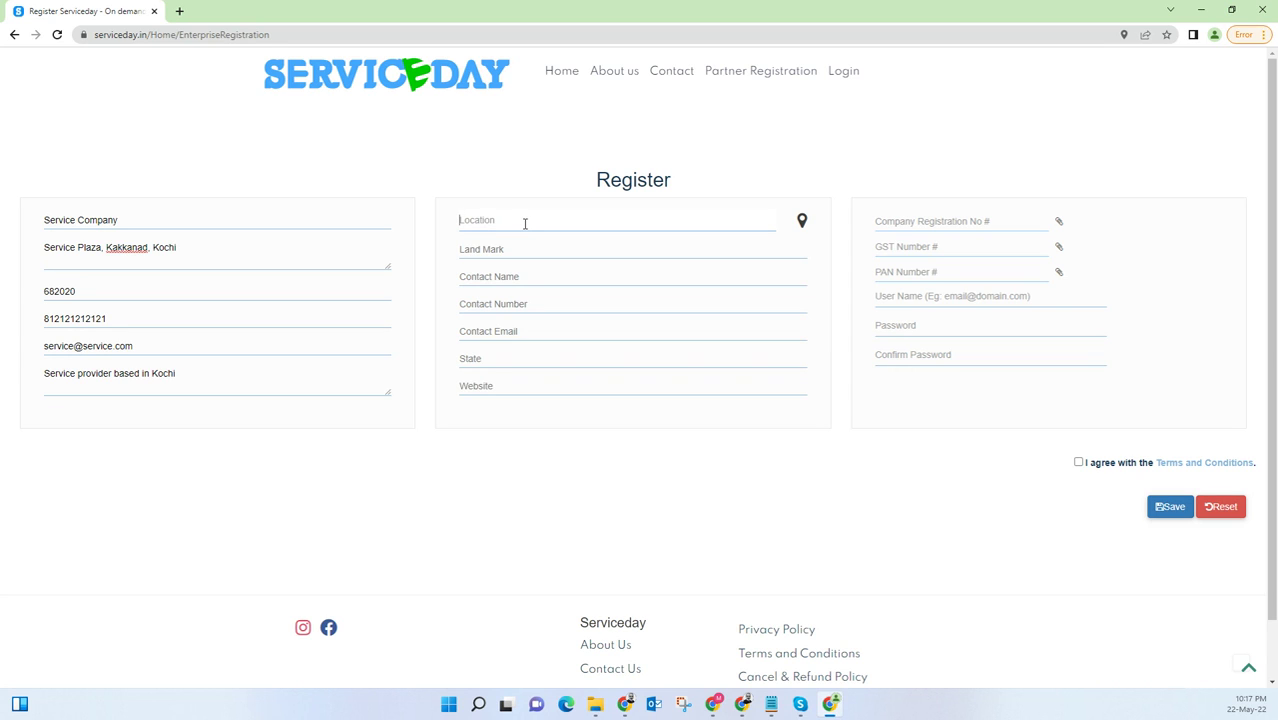
Set the location to LuLu Mall, Kochi, and the landmark to 'Near Lulu Mall'.
{"action": "type", "text": "Lulu"}
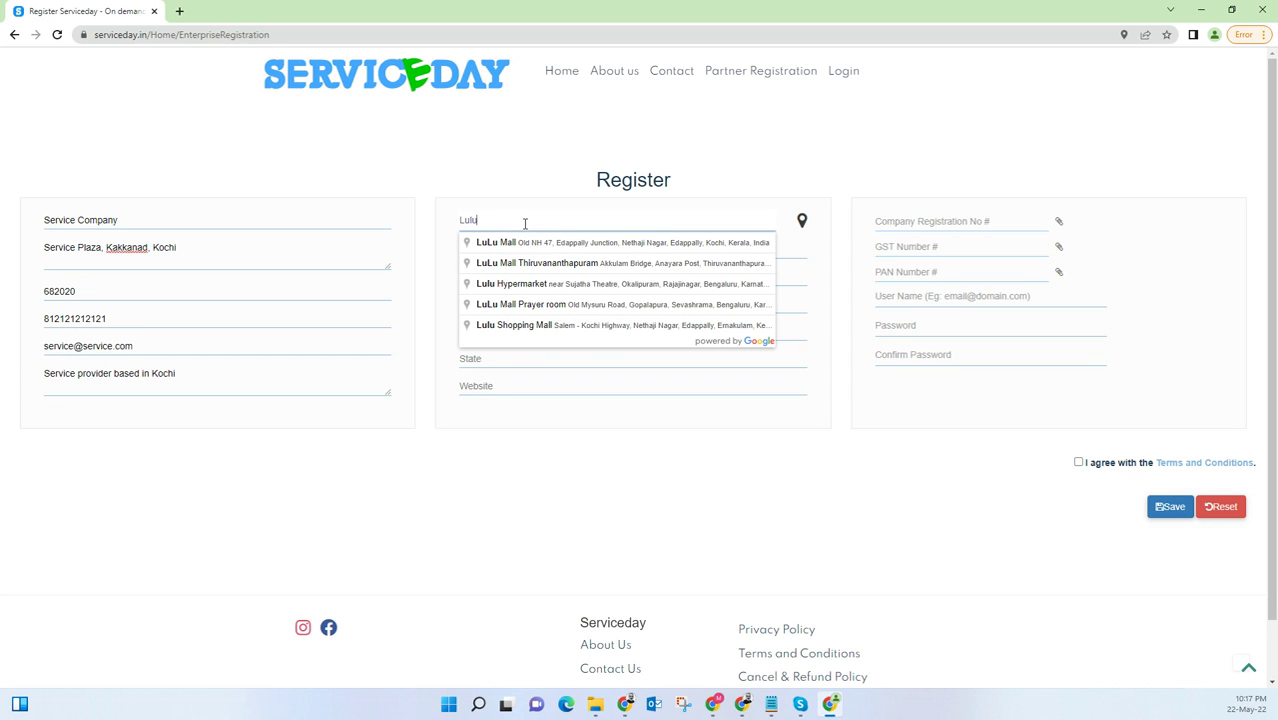
{"action": "left_click", "coordinate": [542, 242]}
{"action": "left_click", "coordinate": [550, 251]}
{"action": "type", "text": "Near Lu"}
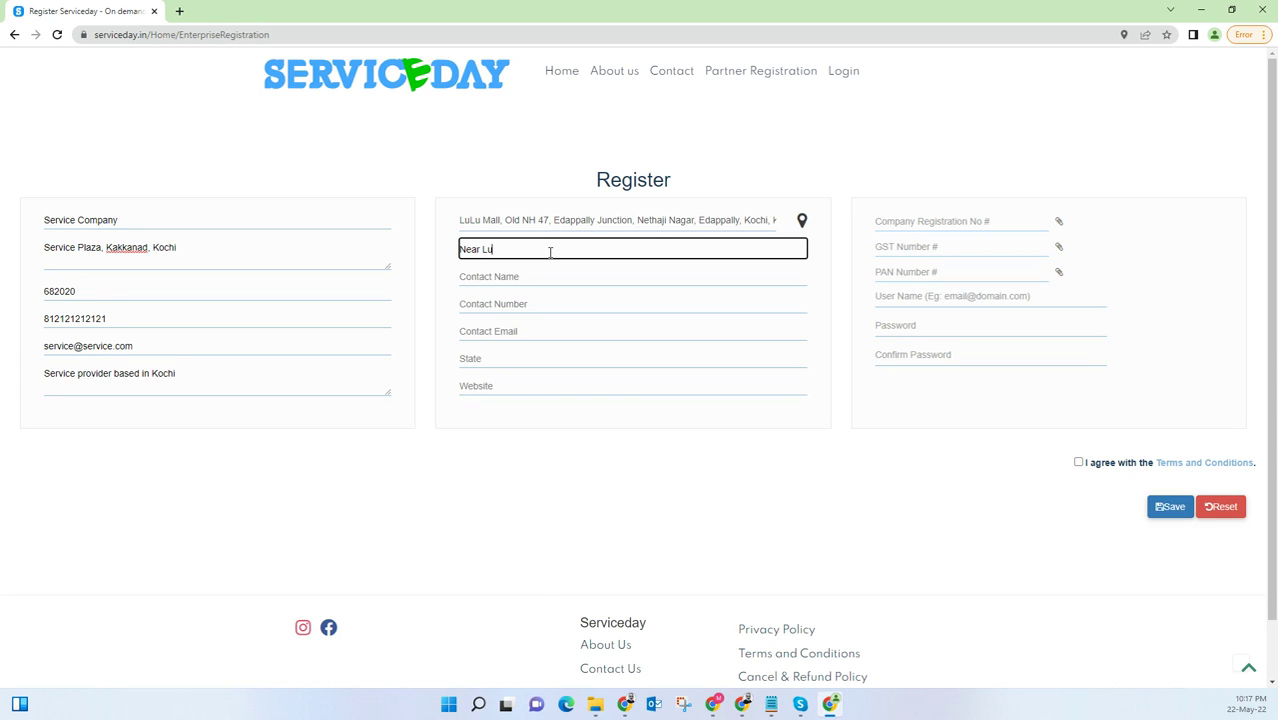
{"action": "type", "text": "lu Mall"}
Fill in the contact person's name, phone number and e-mail, correcting typos.
{"action": "left_click", "coordinate": [571, 278]}
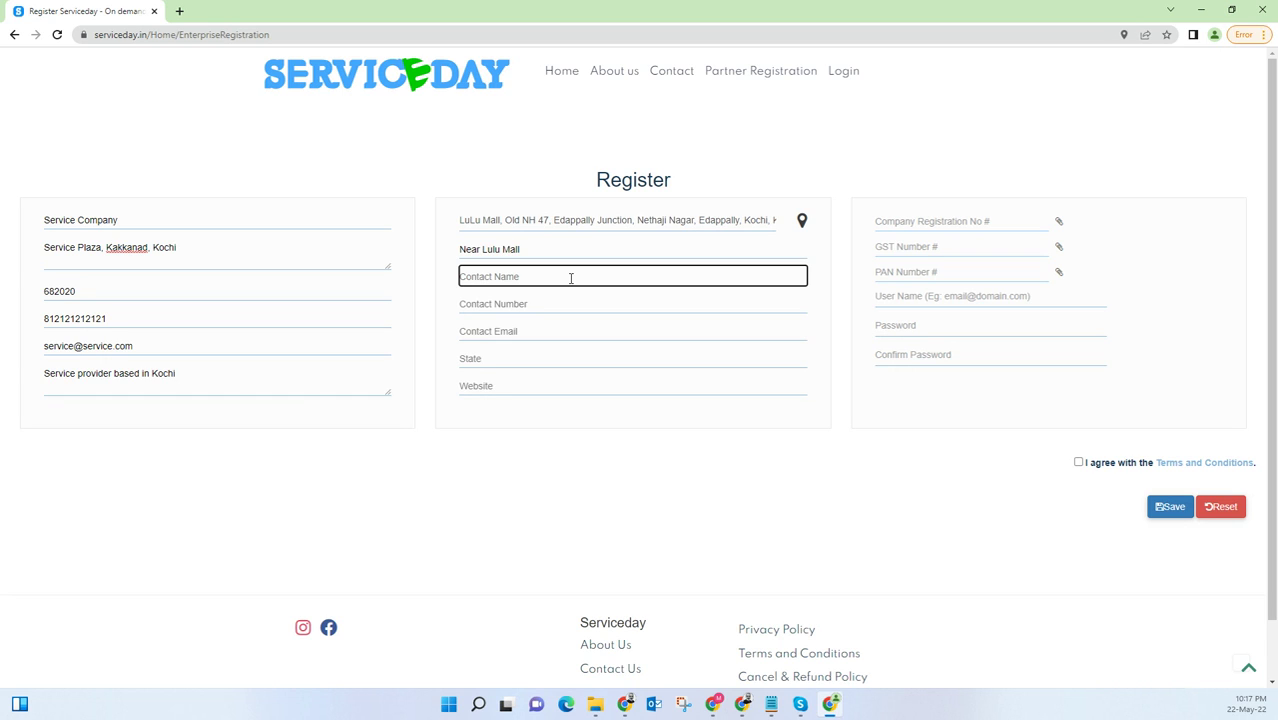
{"action": "type", "text": "Manager Serci"}
{"action": "key", "text": "BackSpace"}
{"action": "key", "text": "BackSpace"}
{"action": "type", "text": "vc"}
{"action": "type", "text": "ceday"}
{"action": "key", "text": "Tab"}
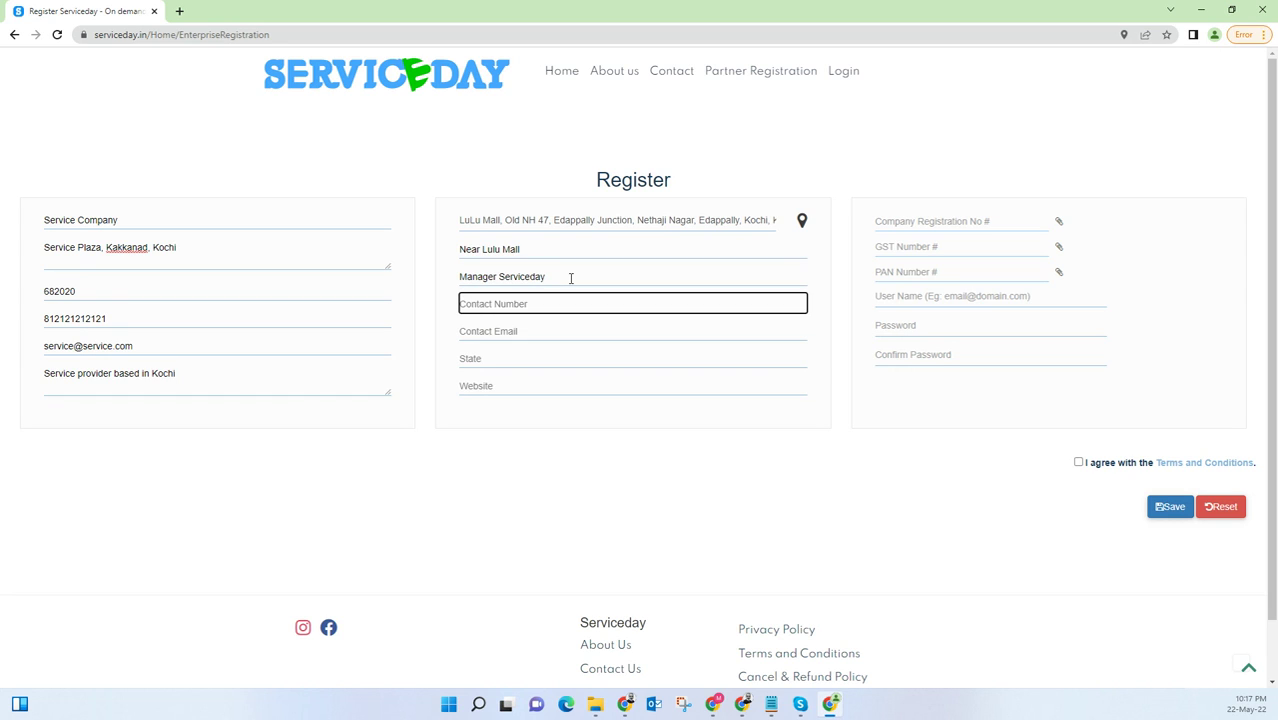
{"action": "type", "text": "8121212121"}
{"action": "left_click", "coordinate": [548, 332]}
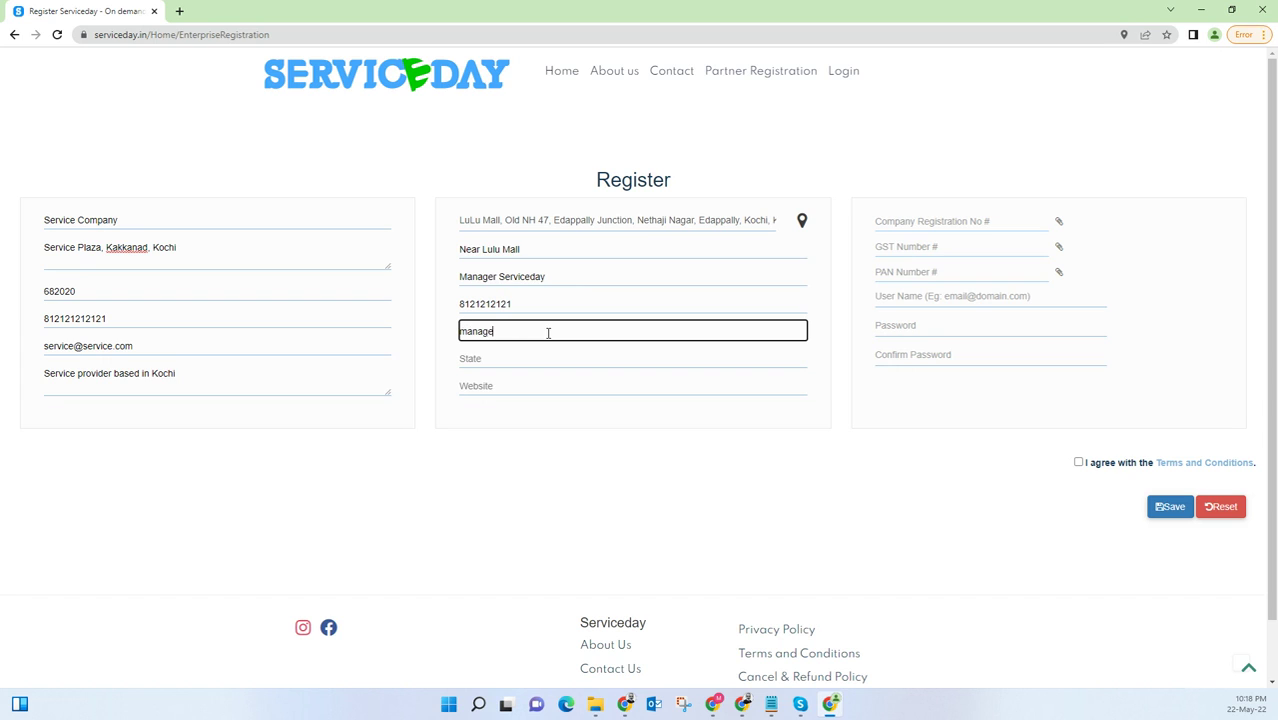
{"action": "left_click", "coordinate": [550, 358]}
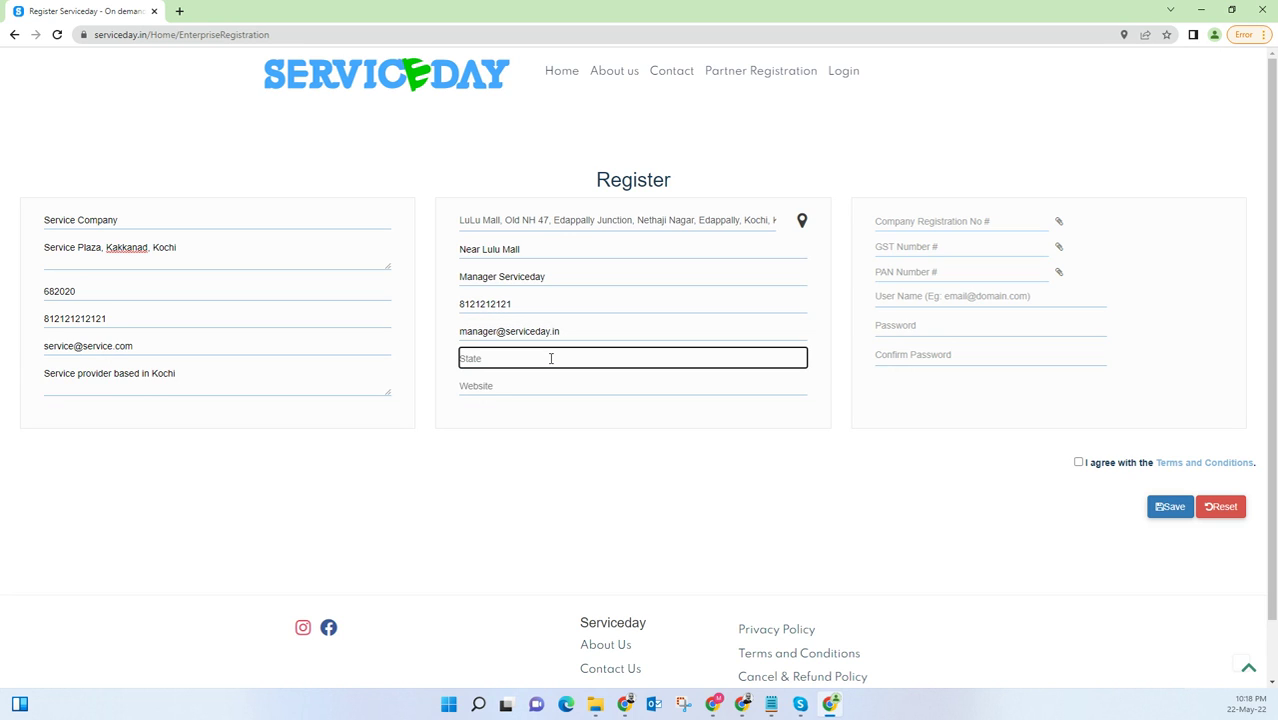
{"action": "type", "text": "Kerala"}
{"action": "key", "text": "Tab"}
{"action": "type", "text": "ww"}
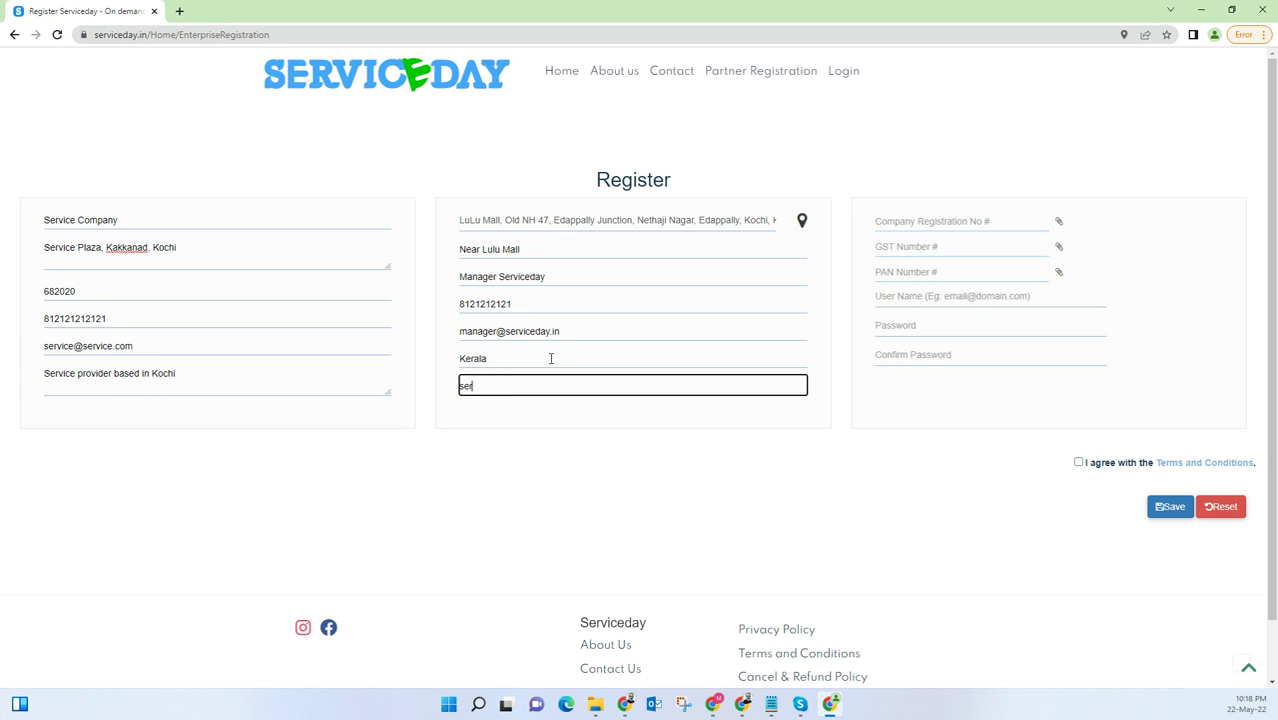
{"action": "type", "text": "w.serviceday.in"}
Enter the company registration number and attach the CompanyRegistrationCertificate file.
{"action": "left_click", "coordinate": [913, 221]}
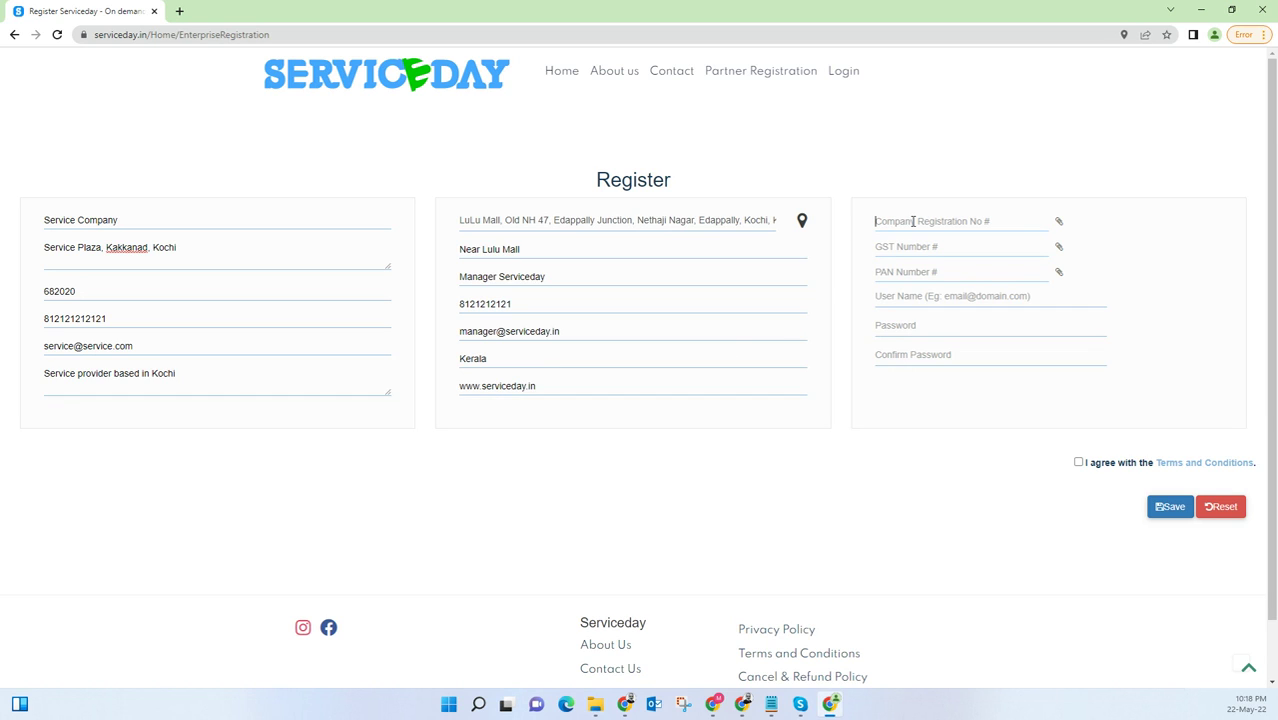
{"action": "type", "text": "12345678"}
{"action": "left_click", "coordinate": [1059, 222]}
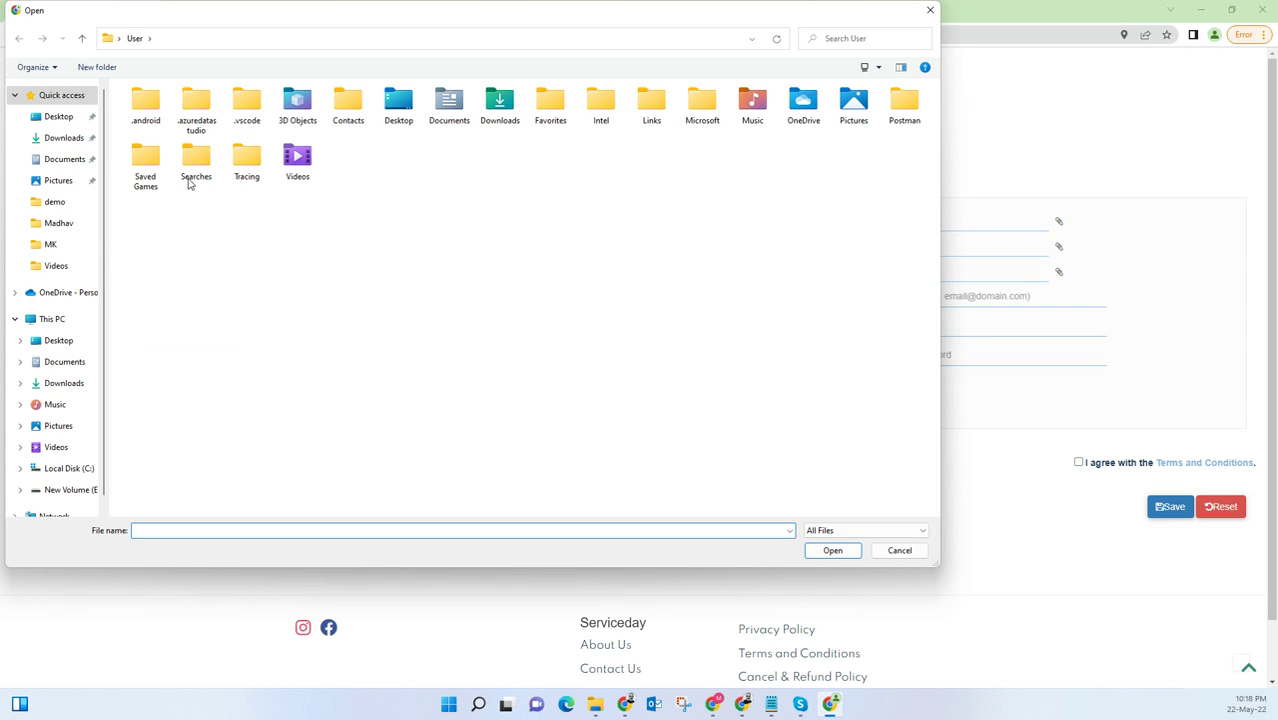
{"action": "left_click", "coordinate": [82, 204]}
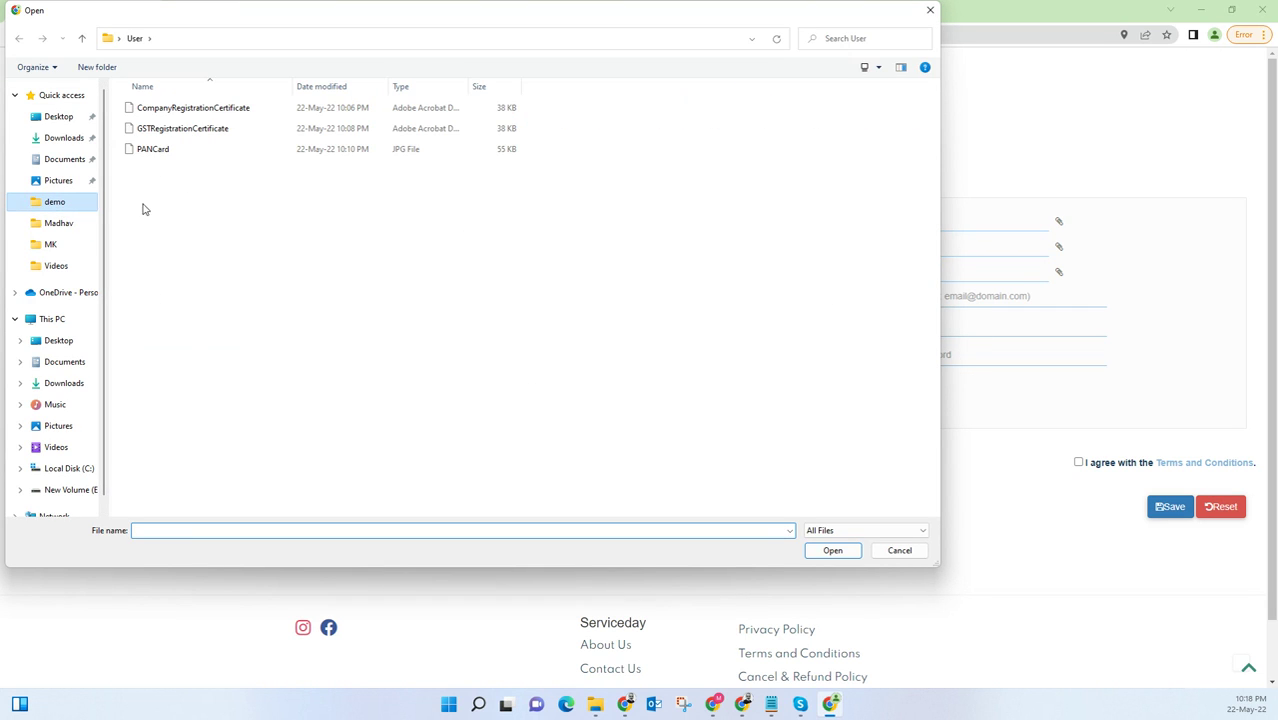
{"action": "double_click", "coordinate": [242, 108]}
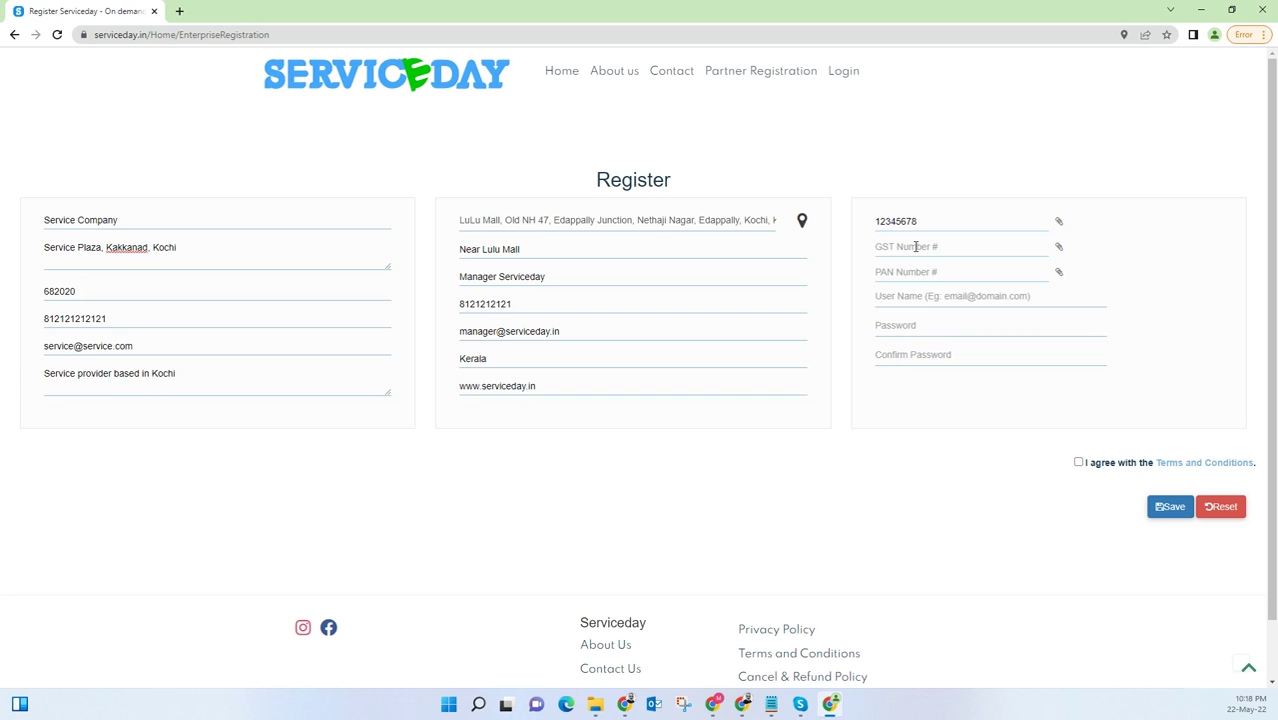
Enter the GST and PAN numbers, attaching GSTRegistrationCertificate and the PANCard image.
{"action": "type", "text": "42568333"}
{"action": "left_click", "coordinate": [1059, 247]}
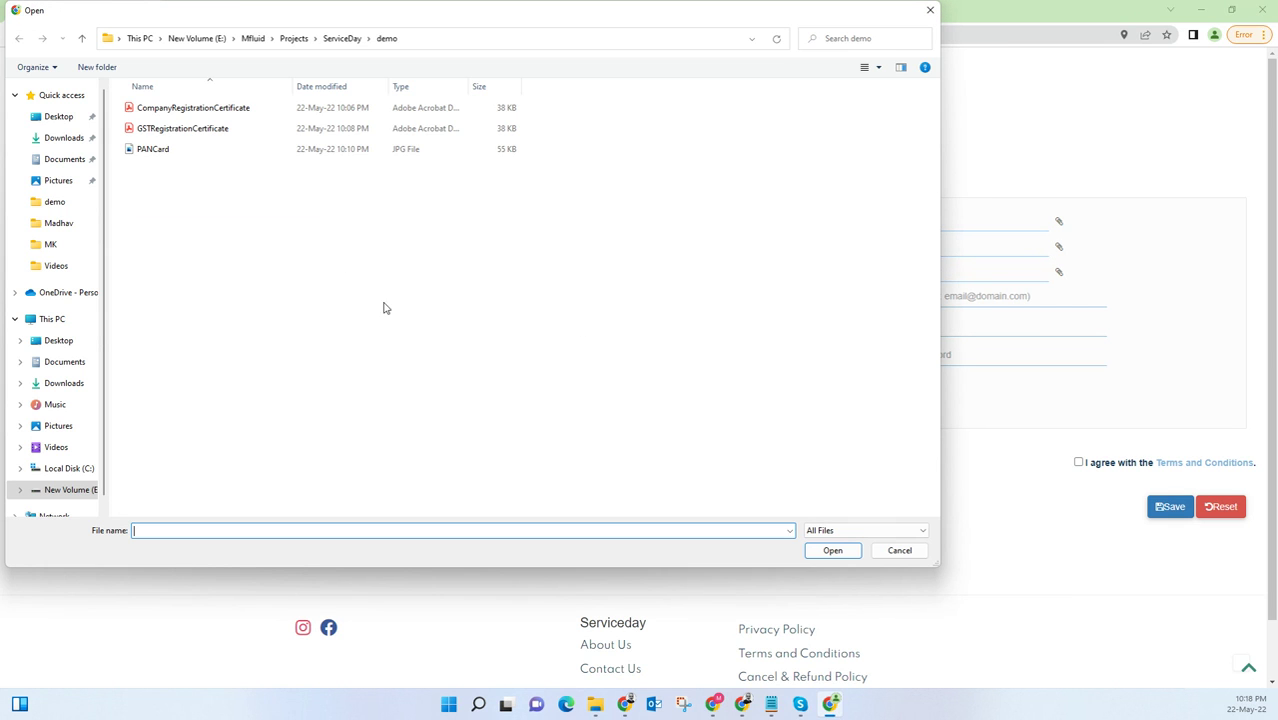
{"action": "double_click", "coordinate": [207, 129]}
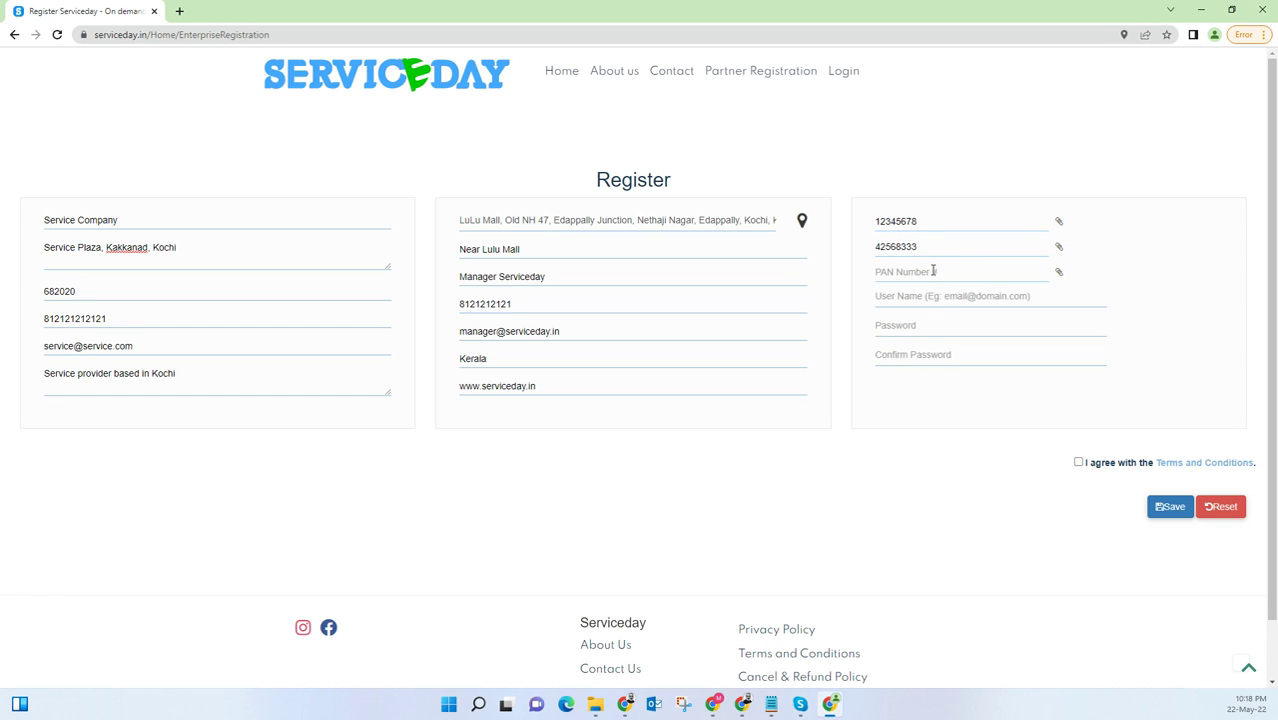
{"action": "type", "text": "AB12425555"}
{"action": "left_click", "coordinate": [1059, 272]}
{"action": "double_click", "coordinate": [152, 149]}
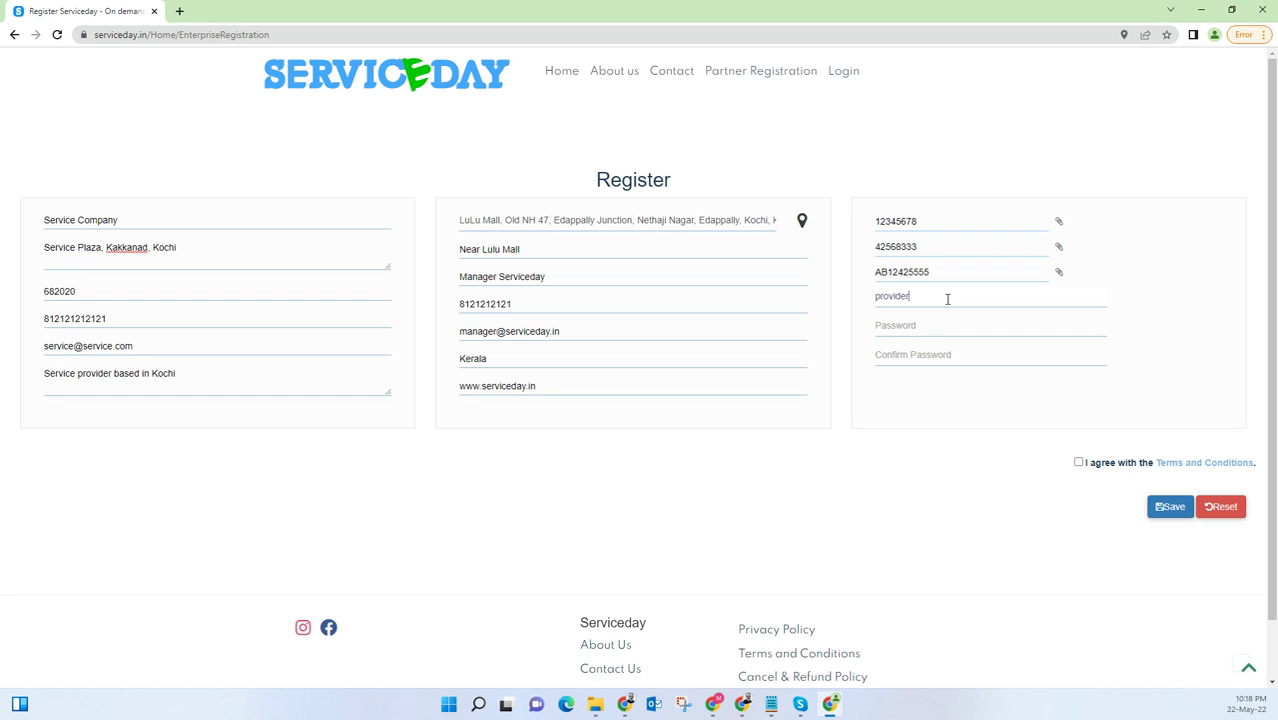
Set a matching password and confirmation and agree to the Terms and Conditions.
{"action": "key", "text": "BackSpace"}
{"action": "key", "text": "BackSpace"}
{"action": "key", "text": "BackSpace"}
{"action": "key", "text": "BackSpace"}
{"action": "key", "text": "BackSpace"}
{"action": "key", "text": "BackSpace"}
{"action": "type", "text": "1234567890123456"}
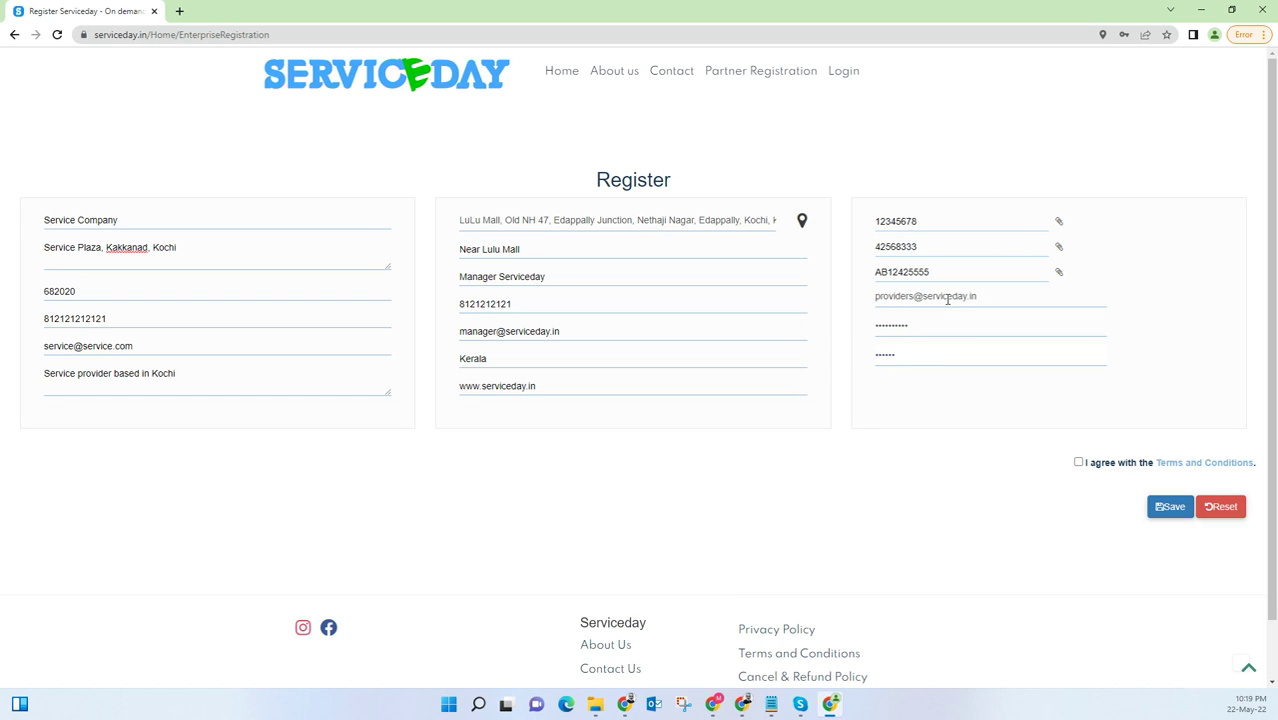
{"action": "key", "text": "BackSpace"}
{"action": "key", "text": "BackSpace"}
{"action": "key", "text": "BackSpace"}
{"action": "key", "text": "BackSpace"}
{"action": "key", "text": "BackSpace"}
{"action": "key", "text": "BackSpace"}
{"action": "type", "text": "1234567890"}
{"action": "left_click", "coordinate": [1078, 462]}
{"action": "left_click_drag", "start_coordinate": [927, 328], "coordinate": [830, 331]}
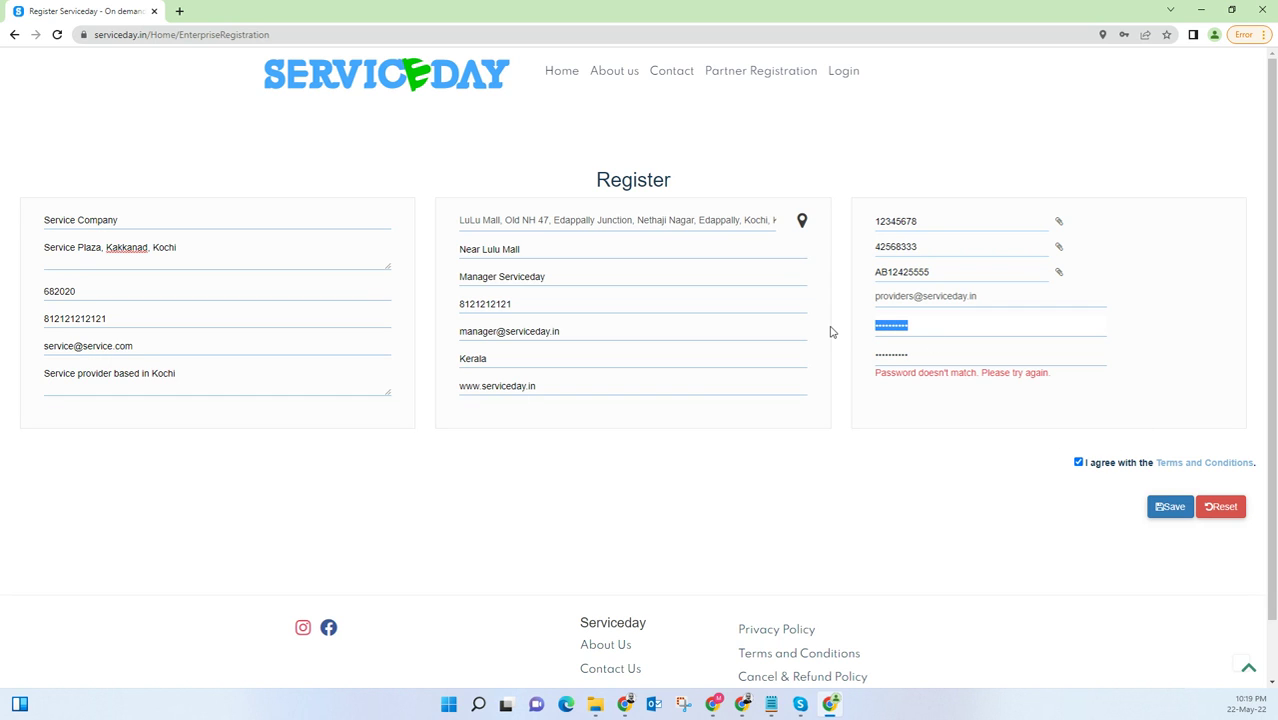
{"action": "type", "text": "1234567"}
{"action": "key", "text": "ctrl+a"}
{"action": "type", "text": "1234567890"}
Save the registration and dismiss Chrome's save-password prompt on the Login page.
{"action": "left_click", "coordinate": [1161, 507]}
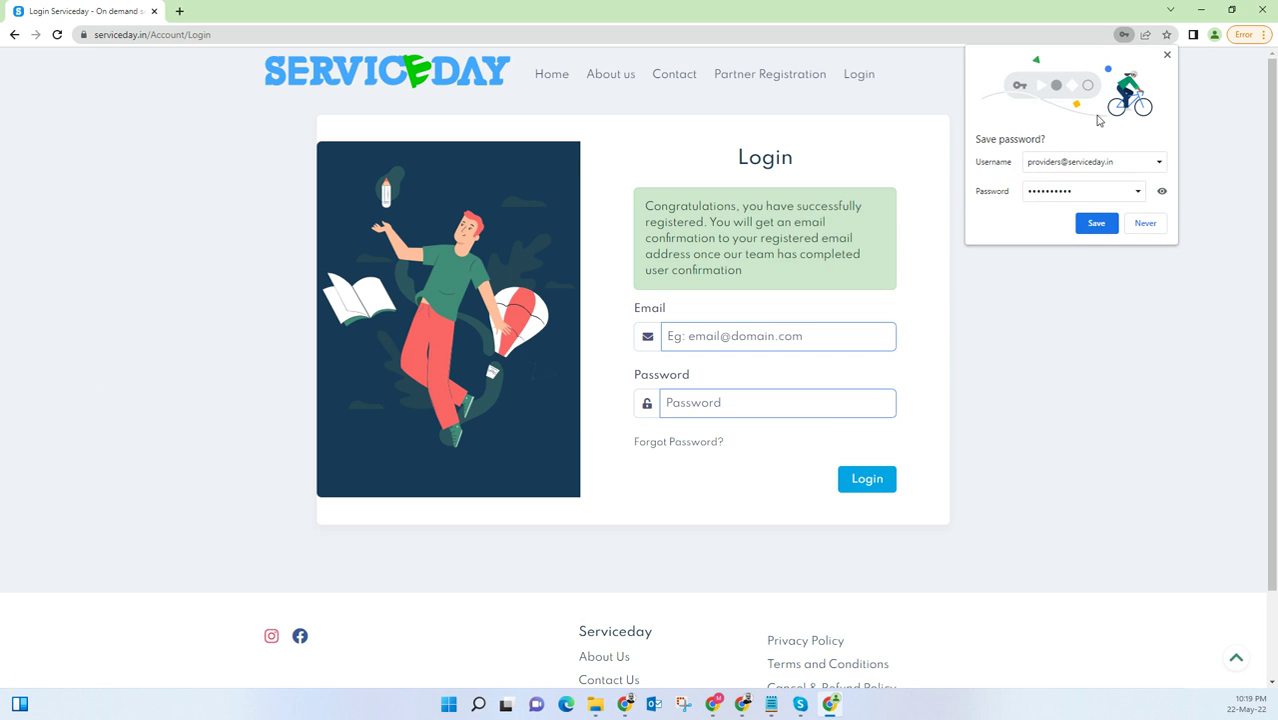
{"action": "left_click", "coordinate": [1166, 57]}
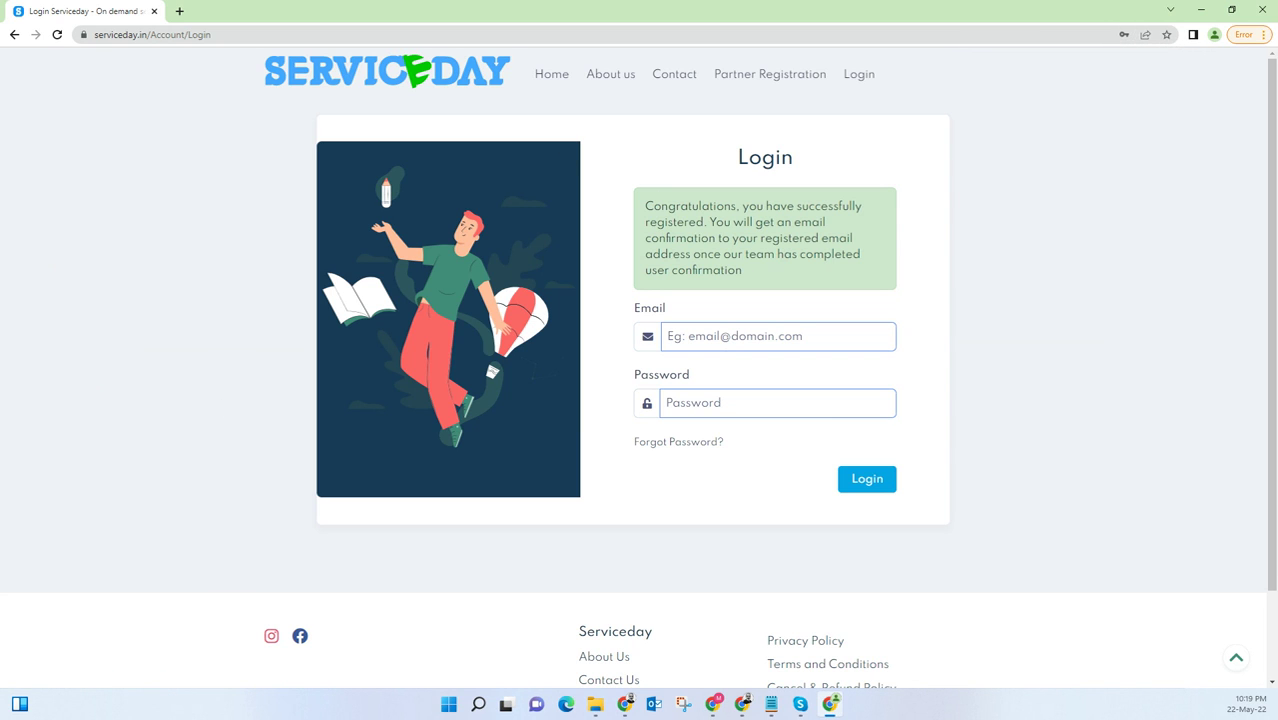